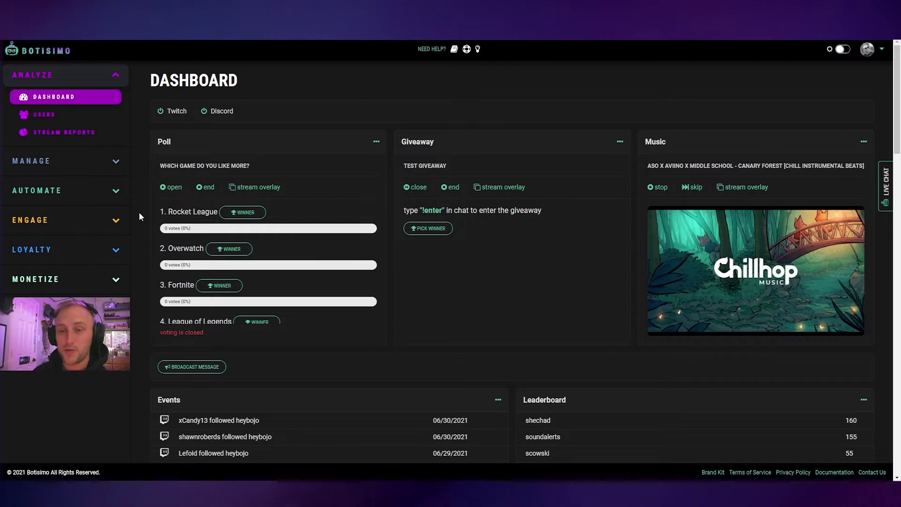
# Open Botisimo's Stream Overlays page from the Engage sidebar section
pyautogui.click(115, 220)
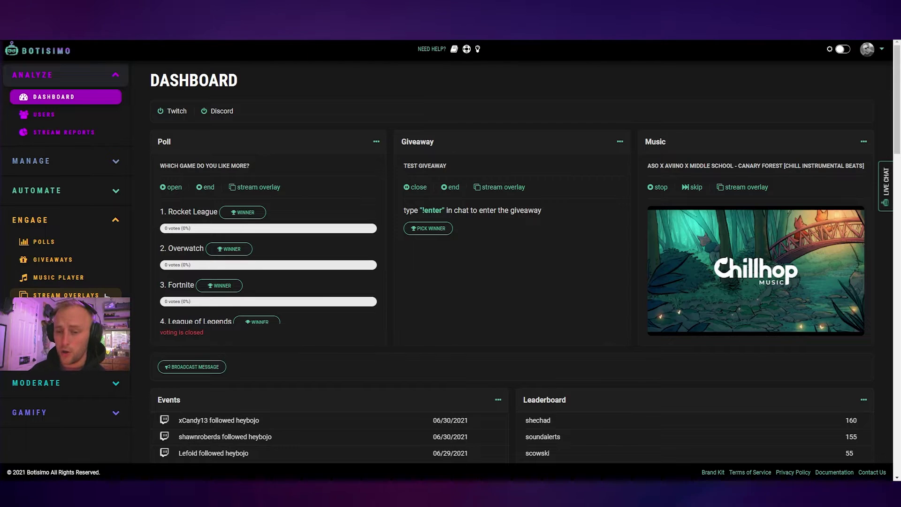
pyautogui.click(105, 296)
pyautogui.scroll(-2, 226, 237)
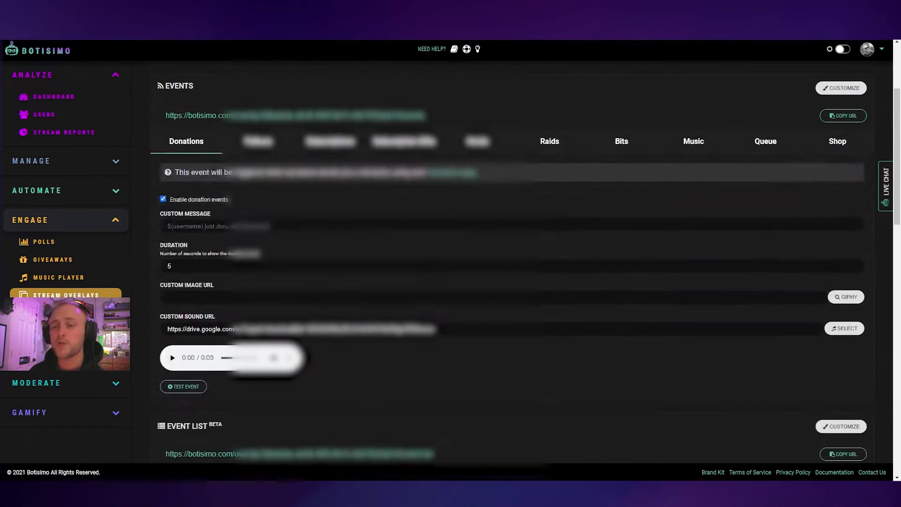
pyautogui.scroll(-3, 226, 237)
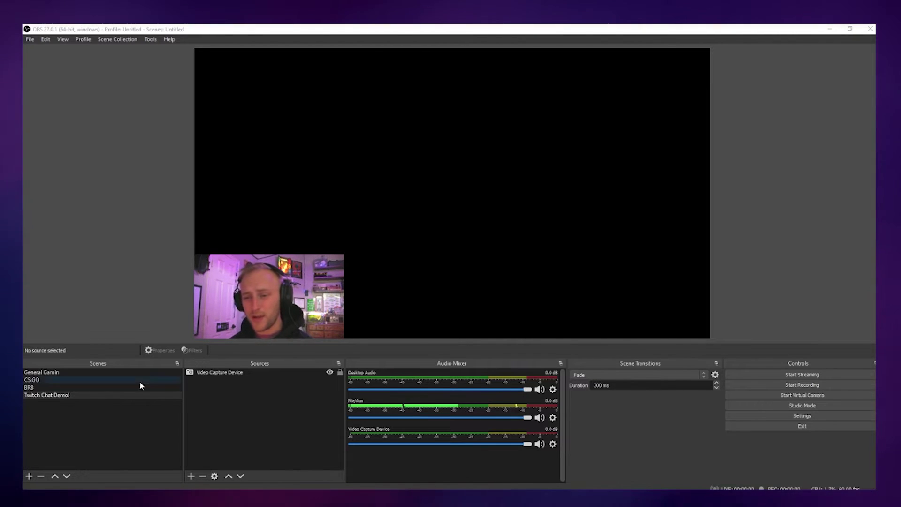
# Open the Add Source menu from the Twitch Chat Demo scene's Sources panel
pyautogui.click(233, 394)
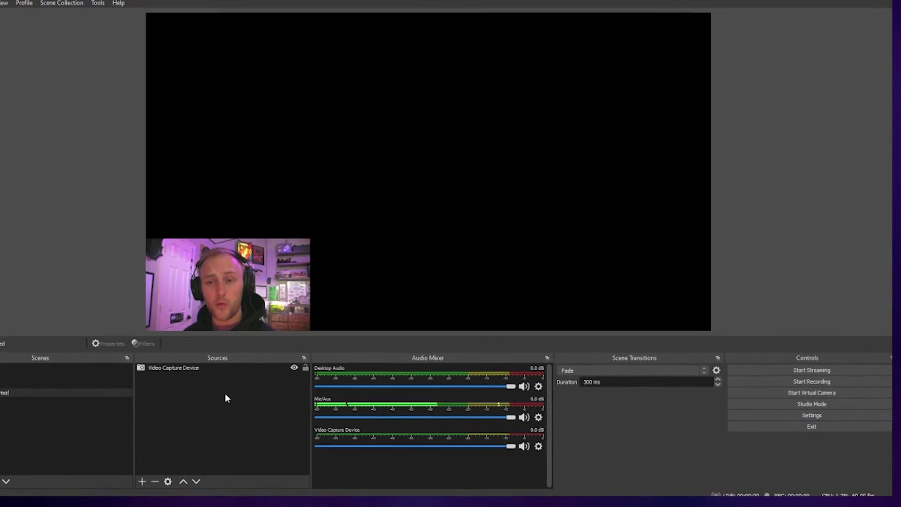
pyautogui.click(109, 485)
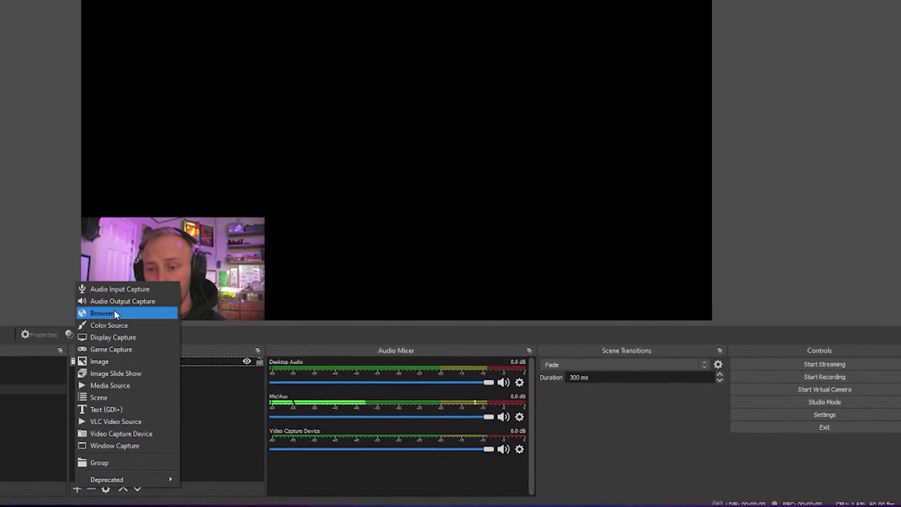
# Add a Browser source named 'Twitch Chat' and select its default URL
pyautogui.click(83, 309)
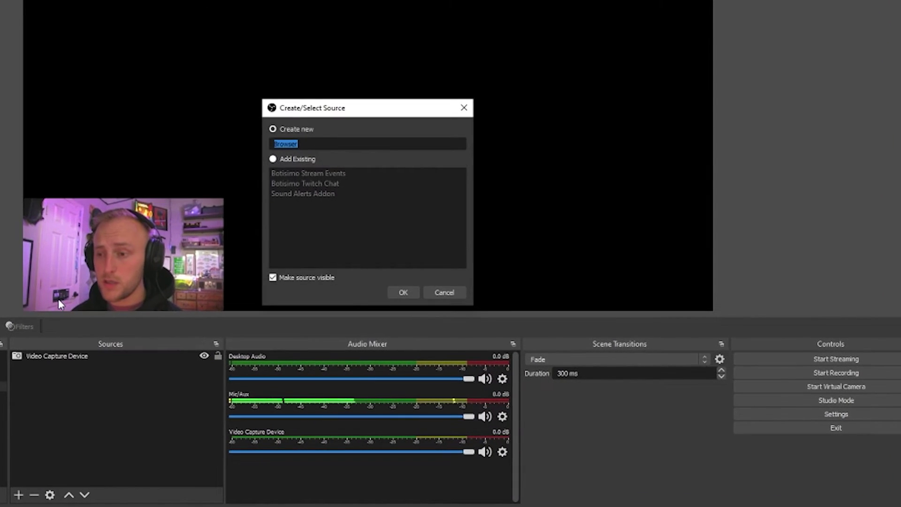
pyautogui.write('Twit')
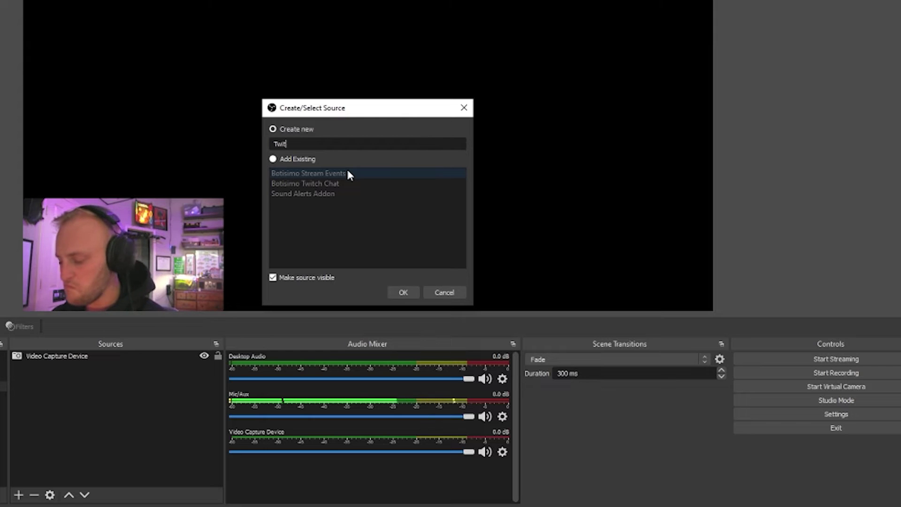
pyautogui.write('ch Chat')
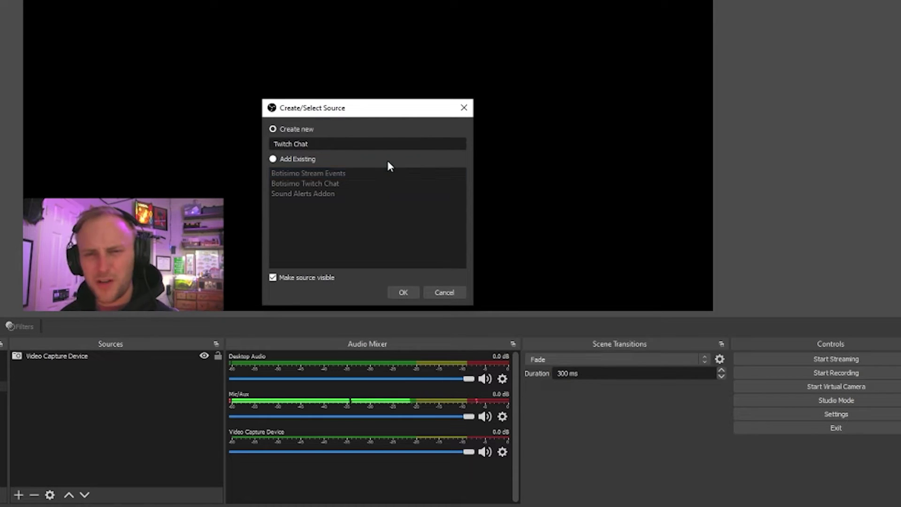
pyautogui.click(405, 295)
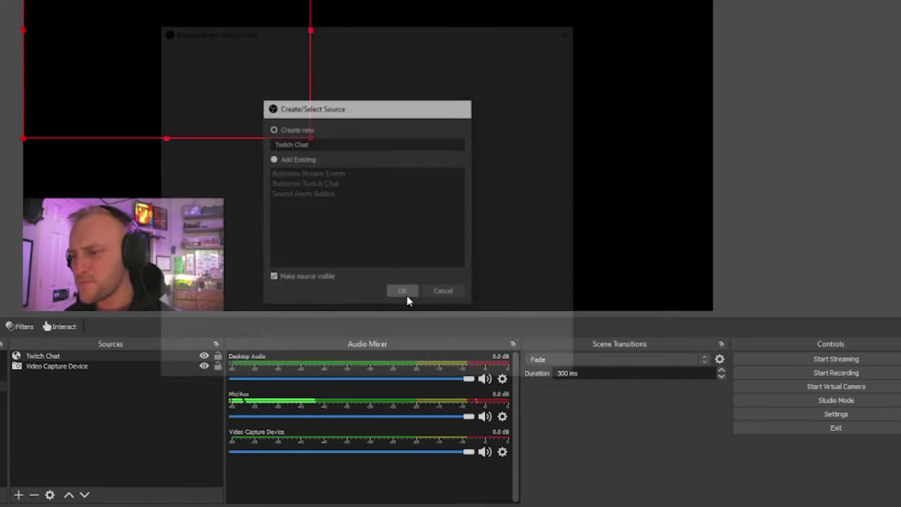
pyautogui.tripleClick(352, 260)
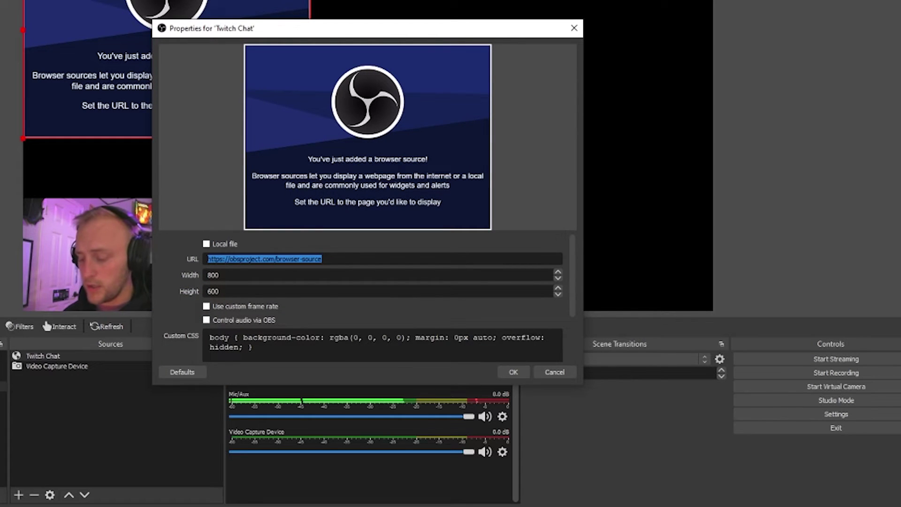
# Paste the Botisimo Twitch chat overlay URL into the Twitch Chat source and confirm
pyautogui.hotkey('ctrl', 'v')
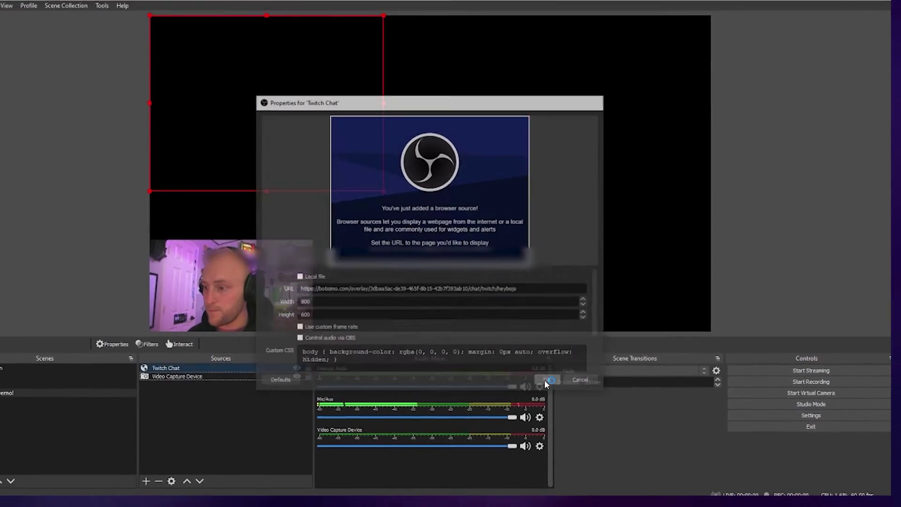
pyautogui.click(563, 384)
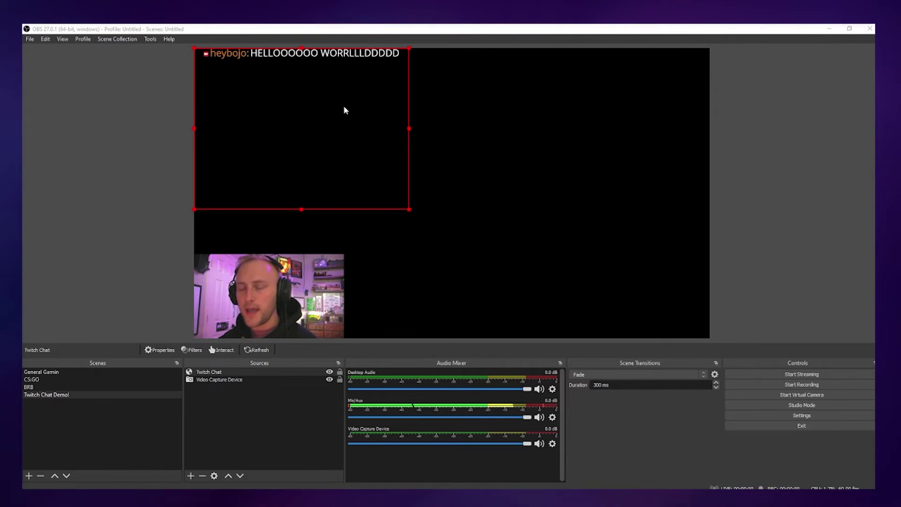
# Shrink the Twitch Chat overlay and place it at the preview's left edge above the webcam
pyautogui.moveTo(344, 110); pyautogui.dragTo(366, 161)
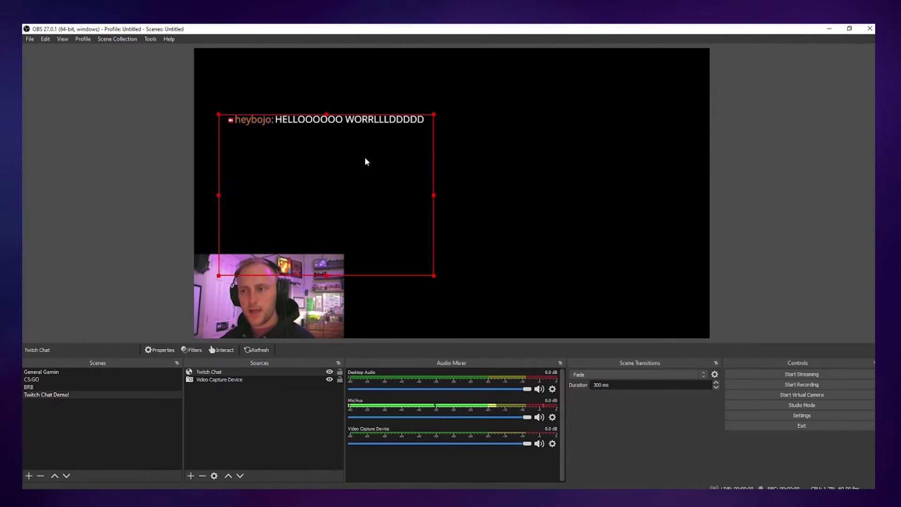
pyautogui.moveTo(434, 113); pyautogui.dragTo(395, 143)
pyautogui.moveTo(308, 184); pyautogui.dragTo(296, 186)
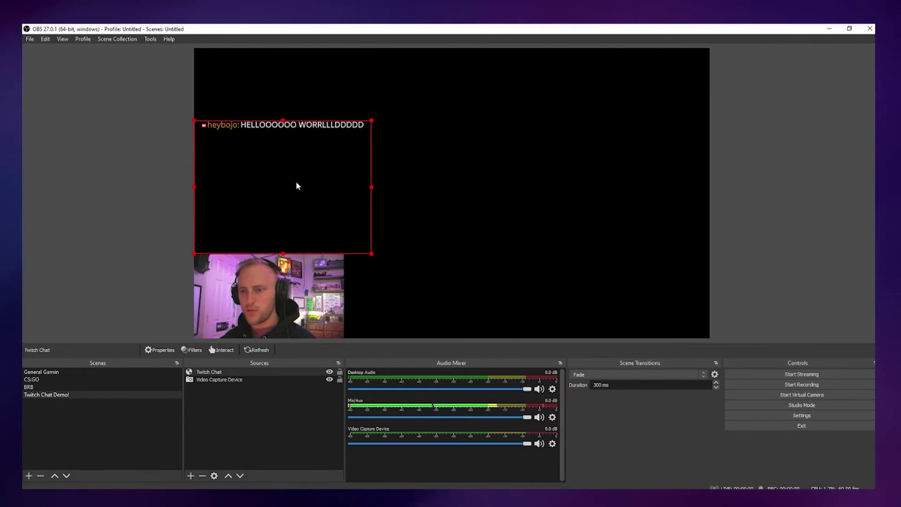
pyautogui.moveTo(373, 119); pyautogui.dragTo(315, 140)
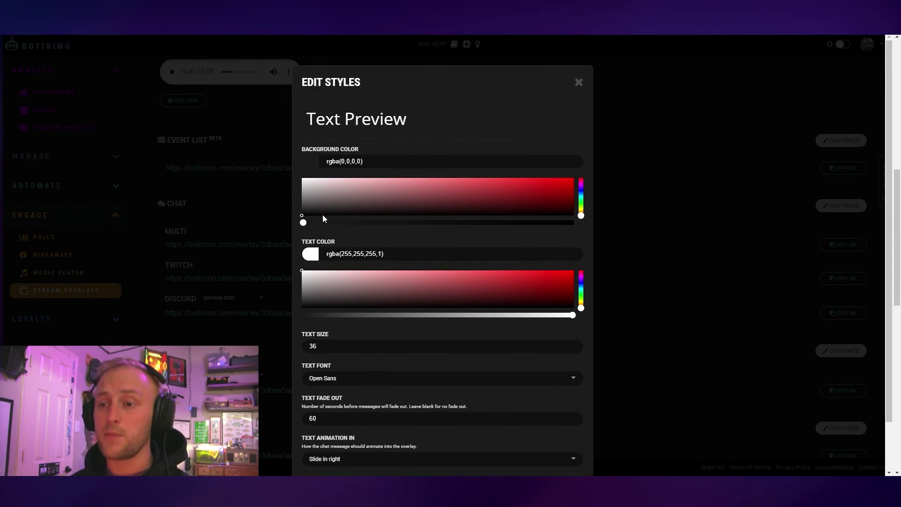
# Set the chat background alpha to about 0.48 and review the message animation options
pyautogui.moveTo(303, 224)
pyautogui.mouseDown()
pyautogui.moveTo(481, 223)
pyautogui.moveTo(292, 226)
pyautogui.moveTo(431, 229)
pyautogui.mouseUp()
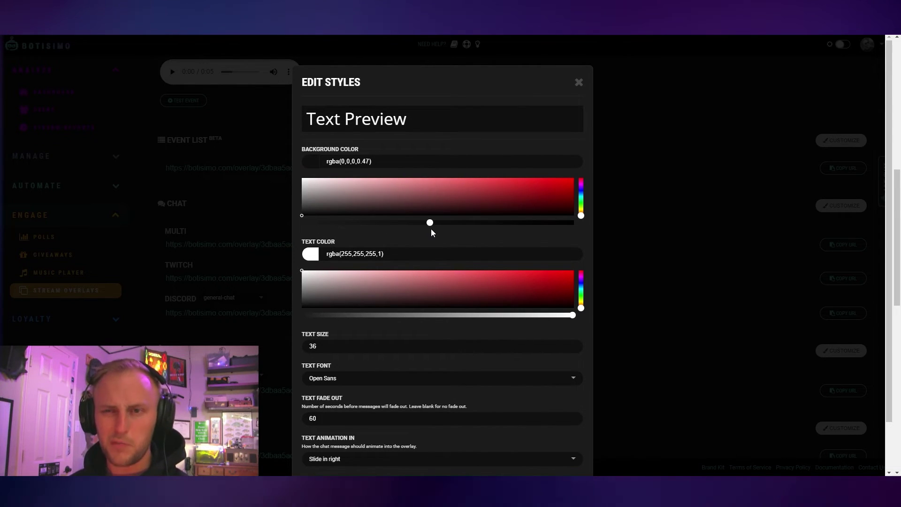
pyautogui.scroll(-2, 365, 297)
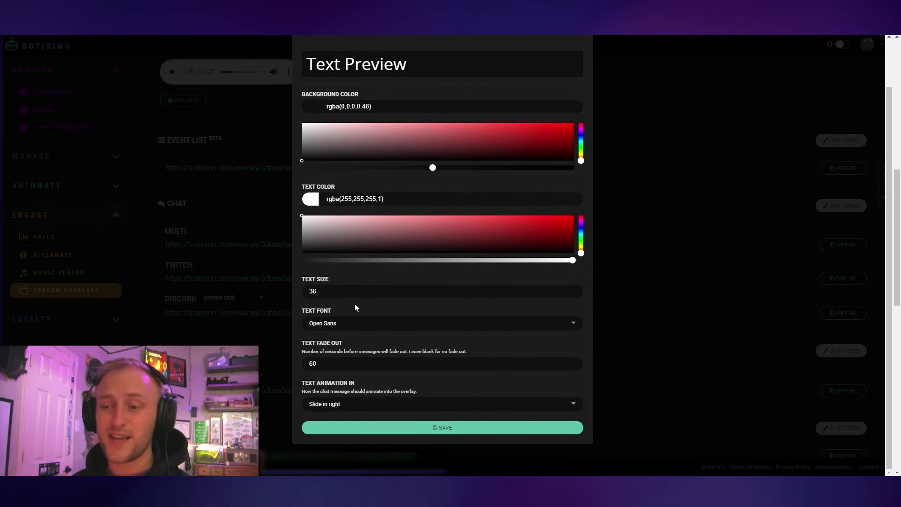
pyautogui.moveTo(442, 418)
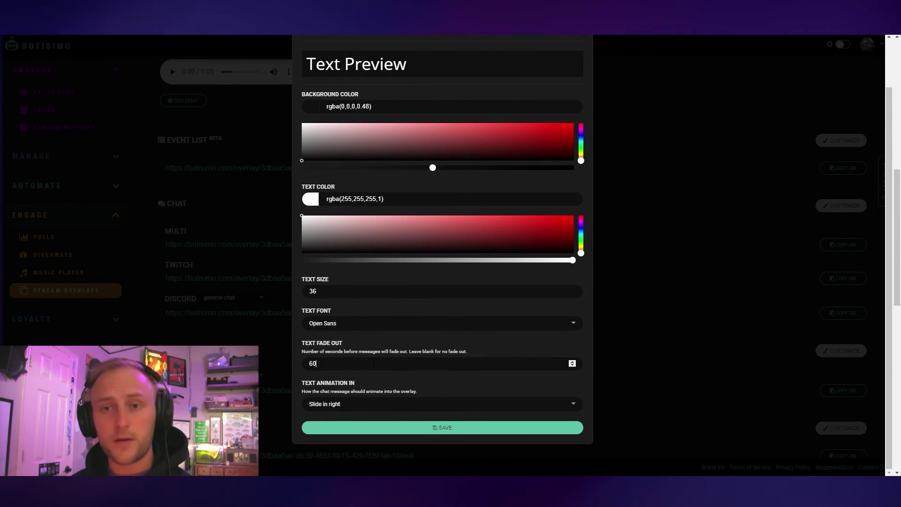
pyautogui.click(364, 403)
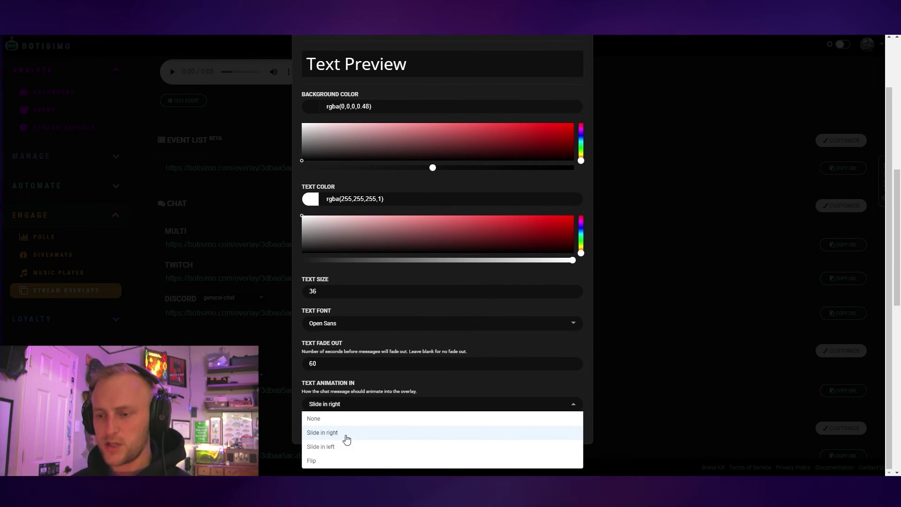
pyautogui.click(374, 404)
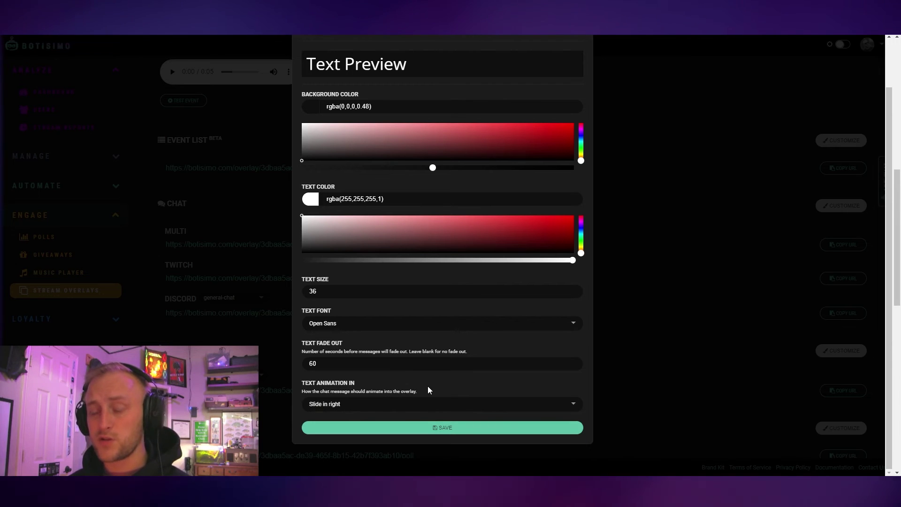